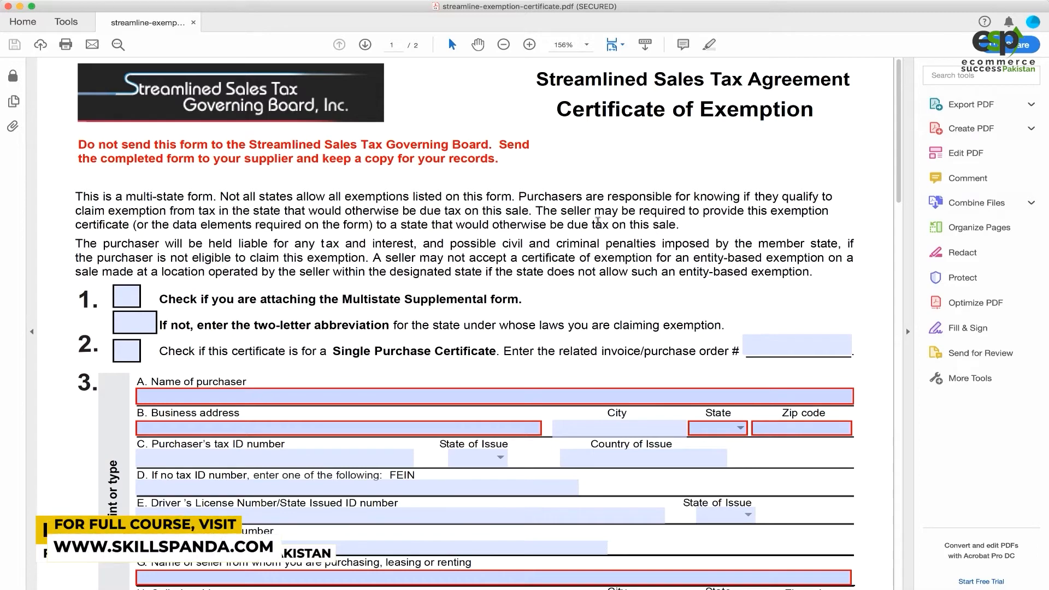
Select text in the Streamlined Sales Tax Agreement and Certificate of Exemption headings and the red notice.
scroll(511, 239, "down", 5)
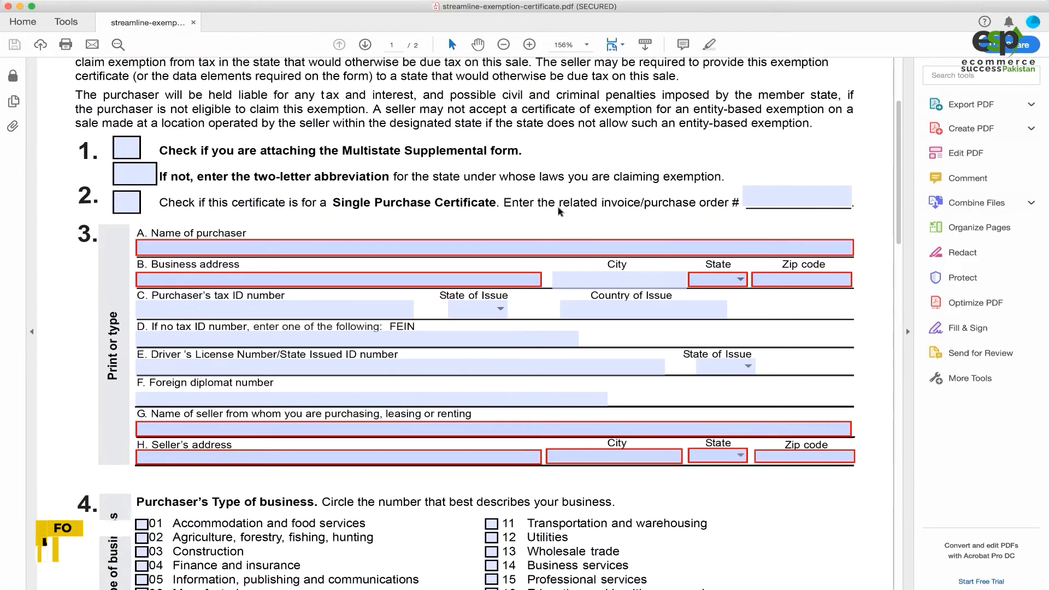
scroll(558, 90, "up", 5)
left_click_drag(533, 78, 851, 82)
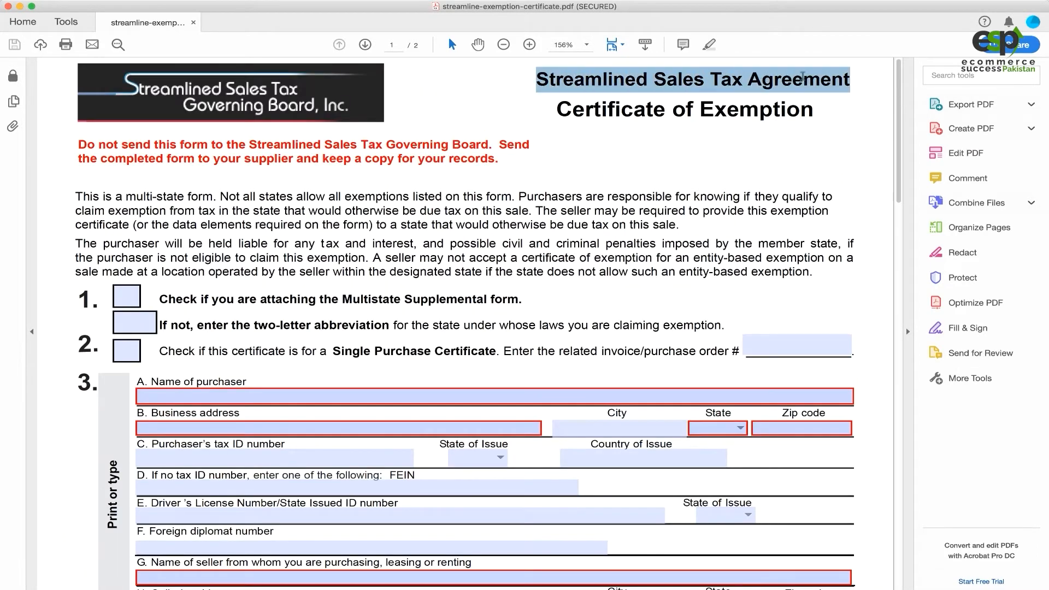
left_click_drag(558, 108, 801, 118)
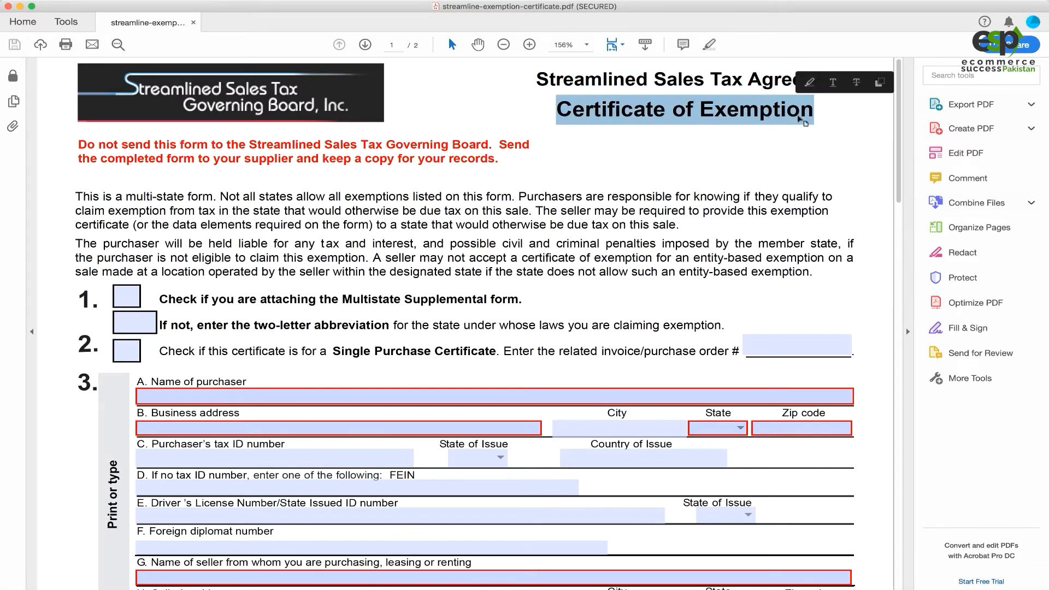
left_click_drag(78, 145, 459, 145)
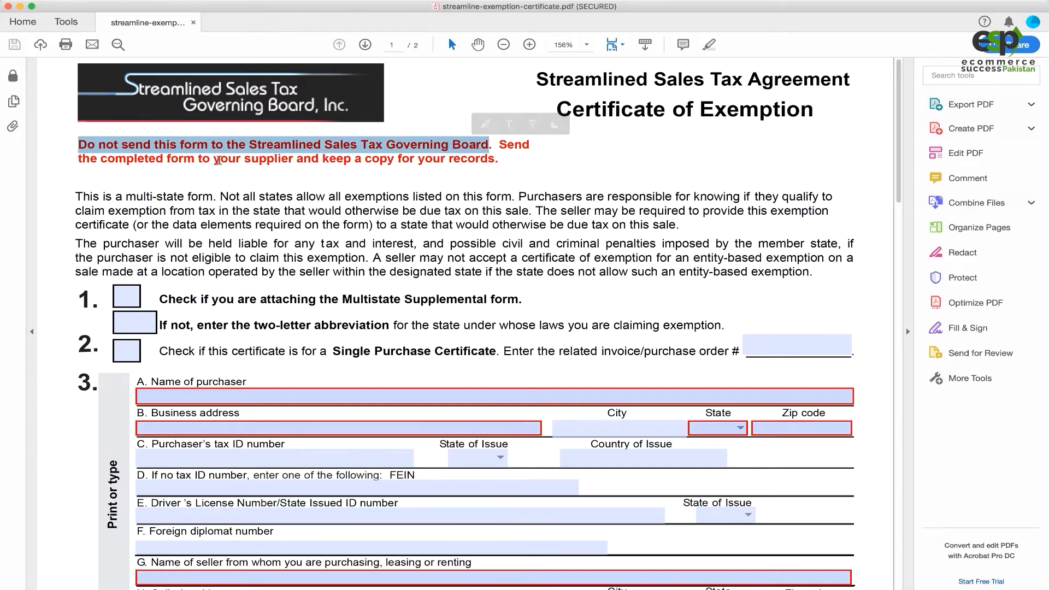
left_click_drag(251, 159, 267, 159)
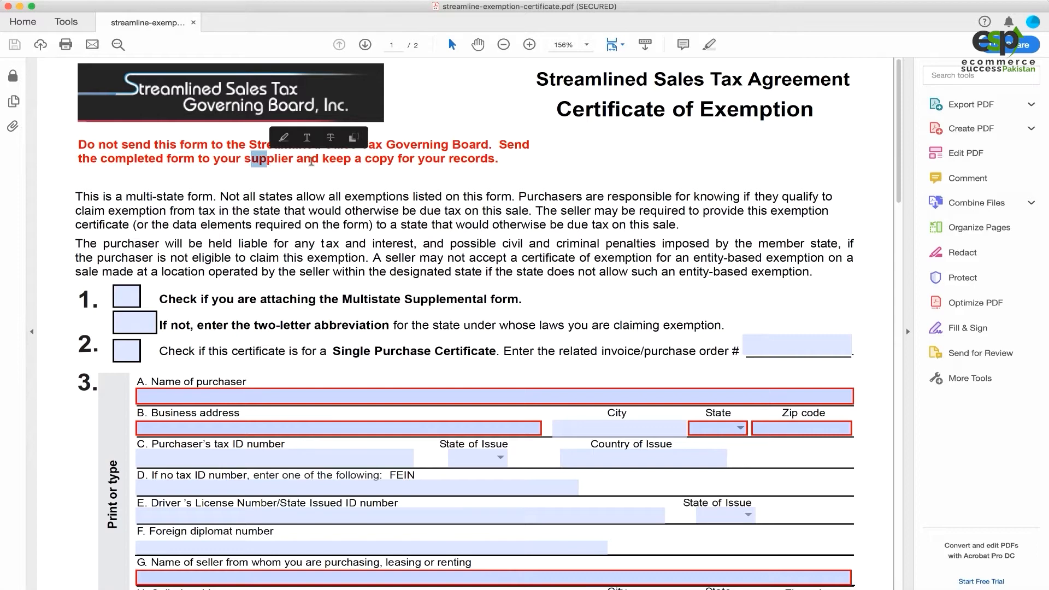
left_click(453, 160)
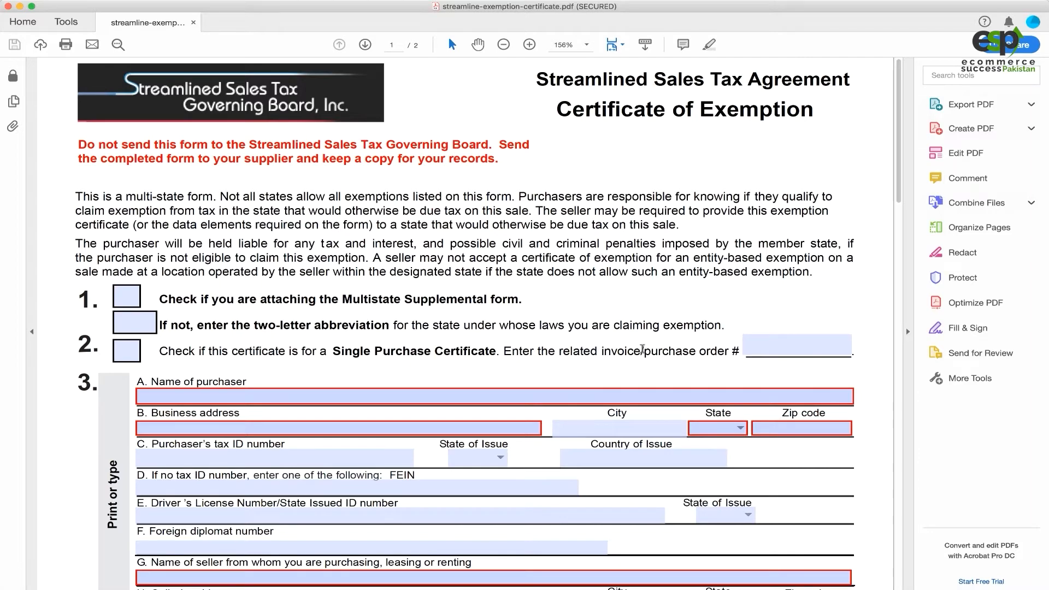
Fill the AR supplemental row with reason 'Resale' and the identification number.
scroll(688, 267, "down", 20)
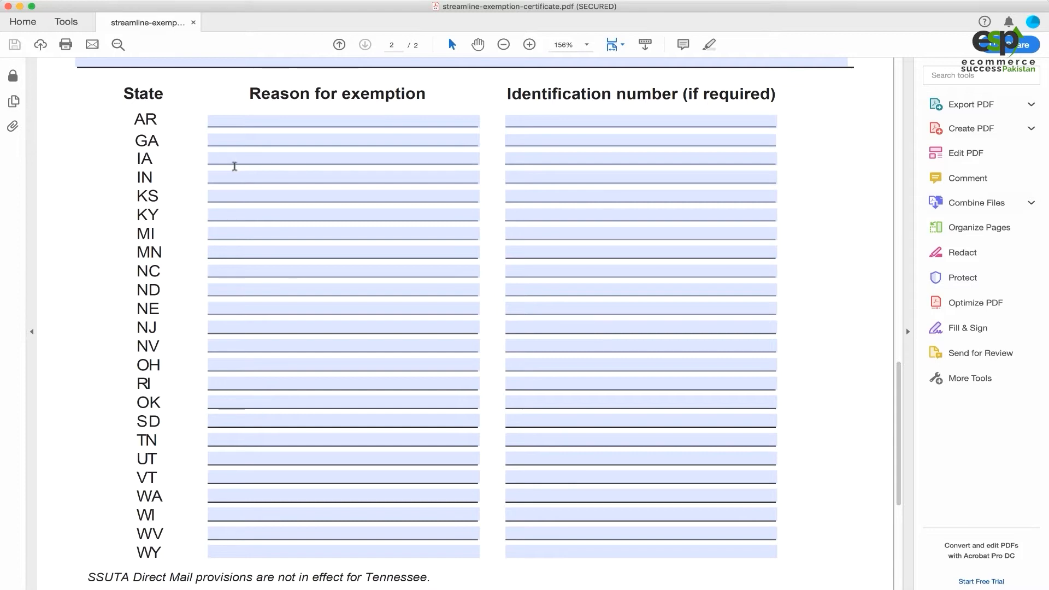
left_click(298, 121)
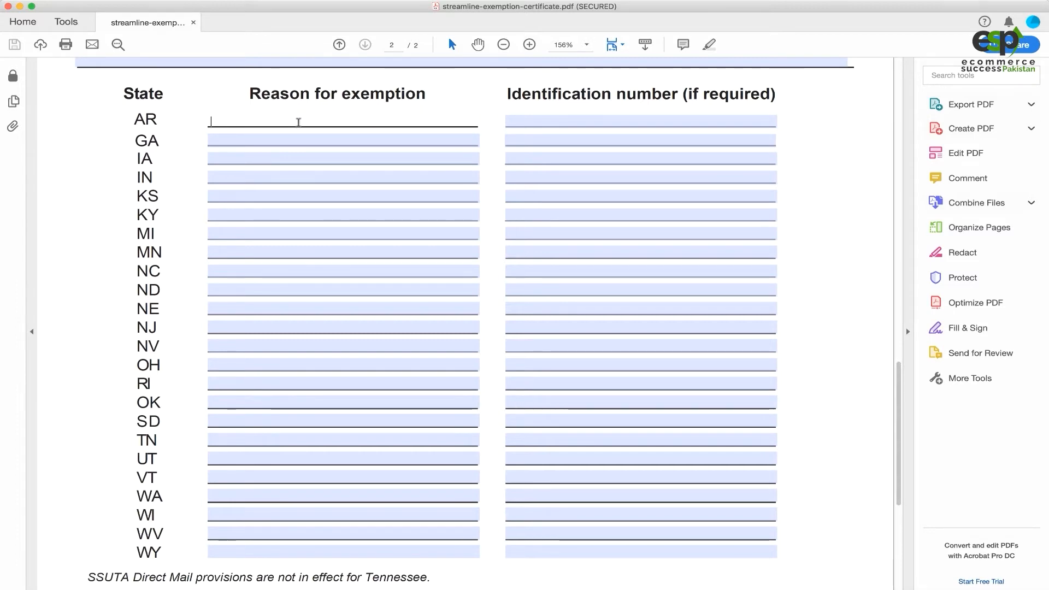
type("Resale")
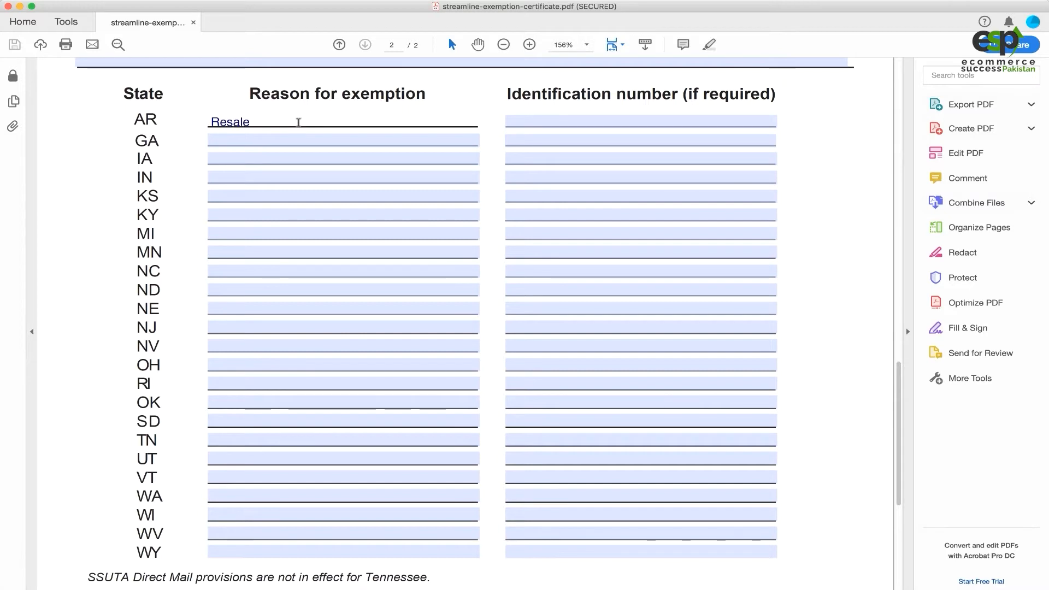
left_click(549, 117)
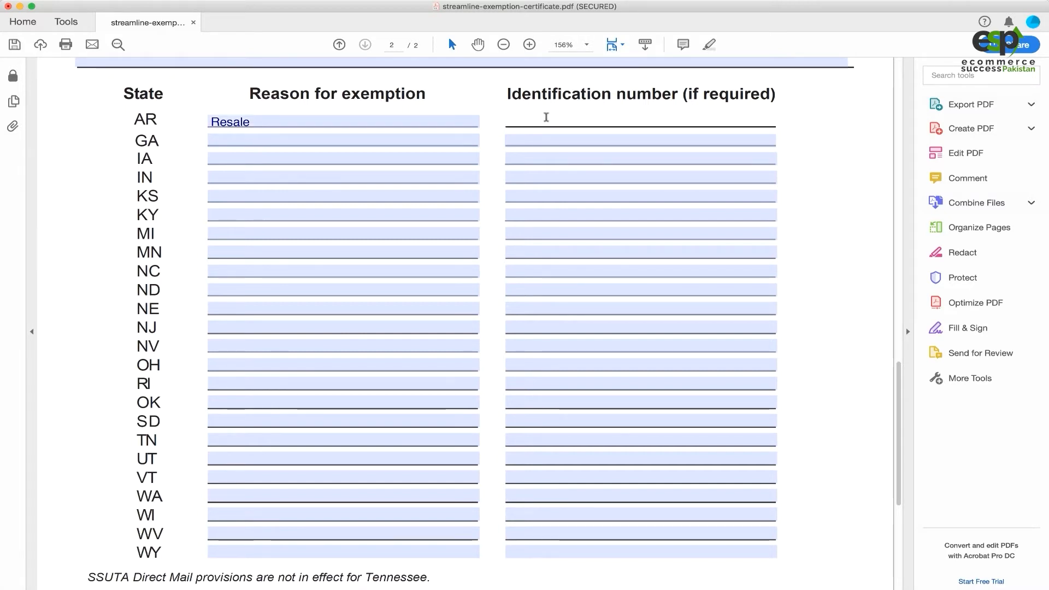
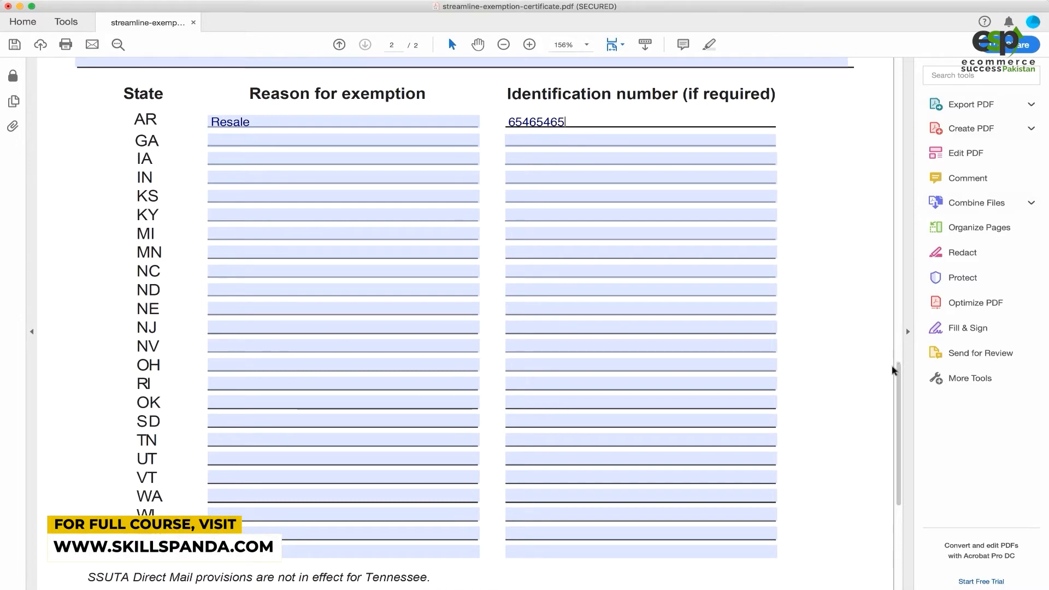
scroll(730, 297, "up", 3)
scroll(656, 273, "up", 10)
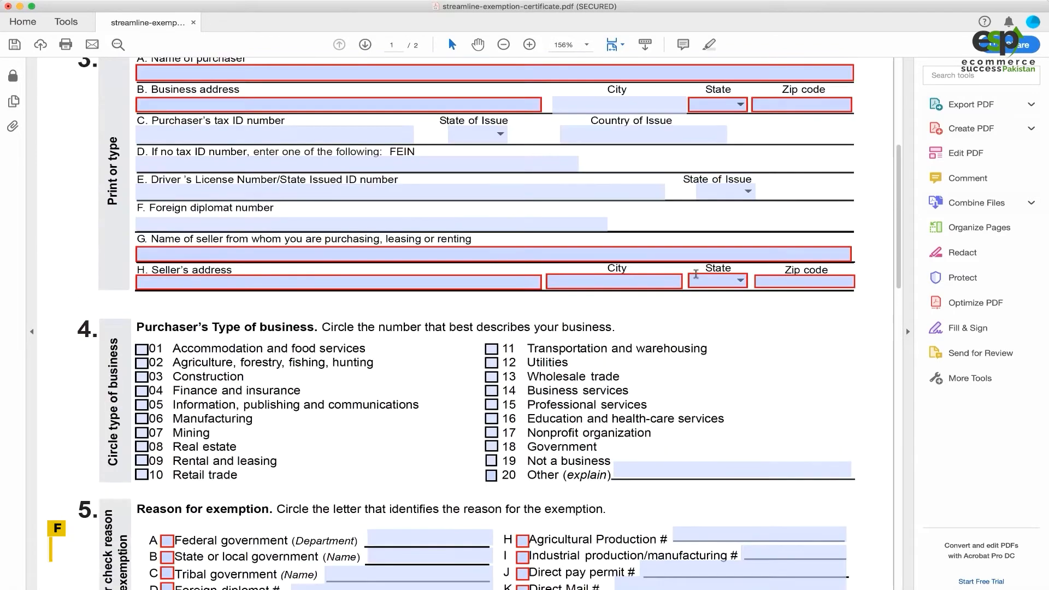
Tick the box stating the Multistate Supplemental form is attached.
scroll(346, 254, "down", 2)
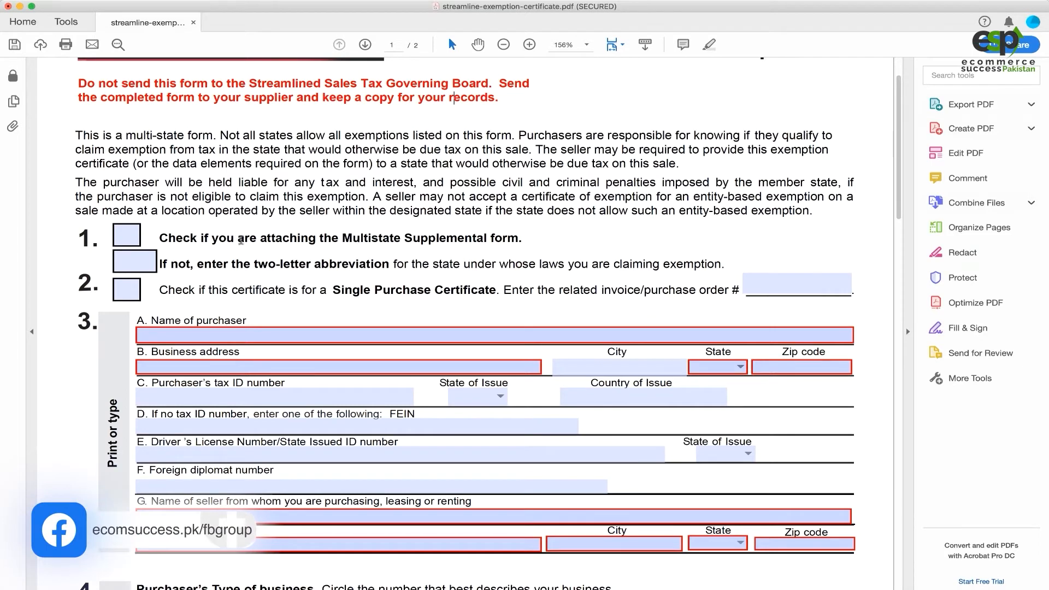
left_click_drag(241, 240, 286, 242)
left_click(310, 243)
left_click(126, 235)
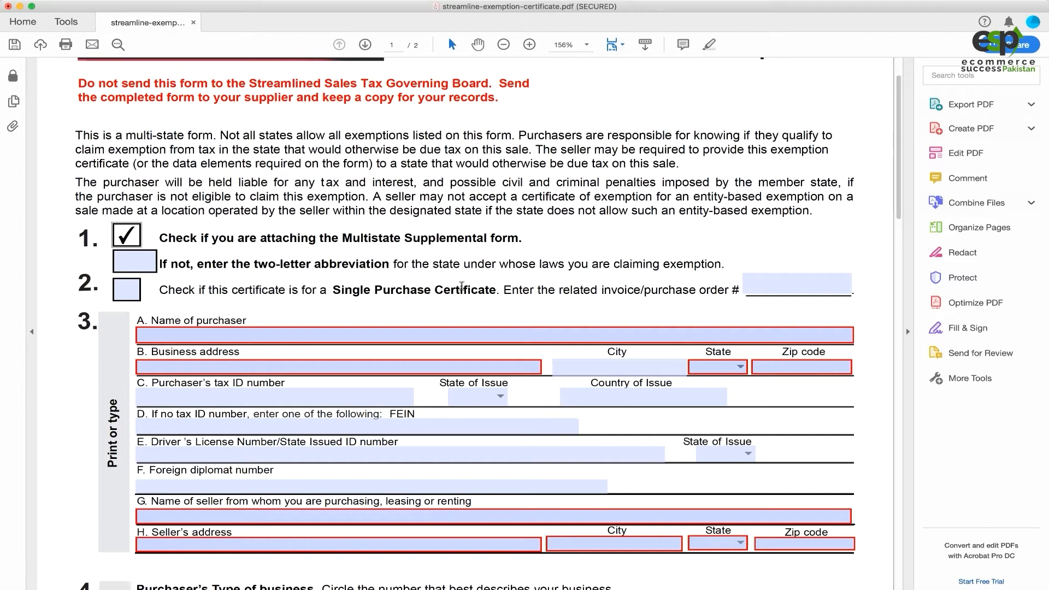
scroll(213, 310, "down", 2)
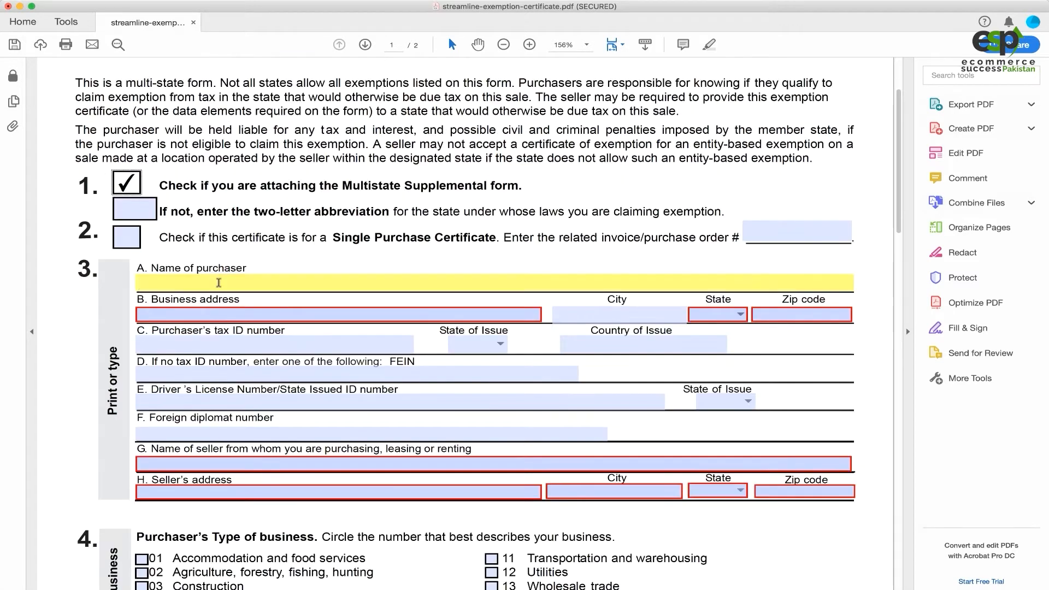
left_click(234, 284)
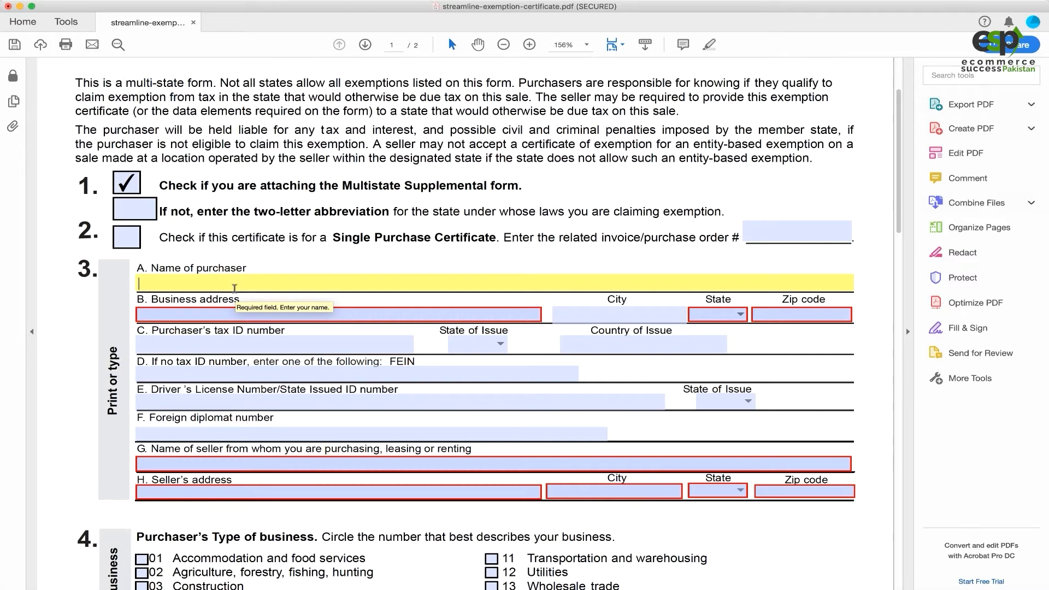
left_click(240, 313)
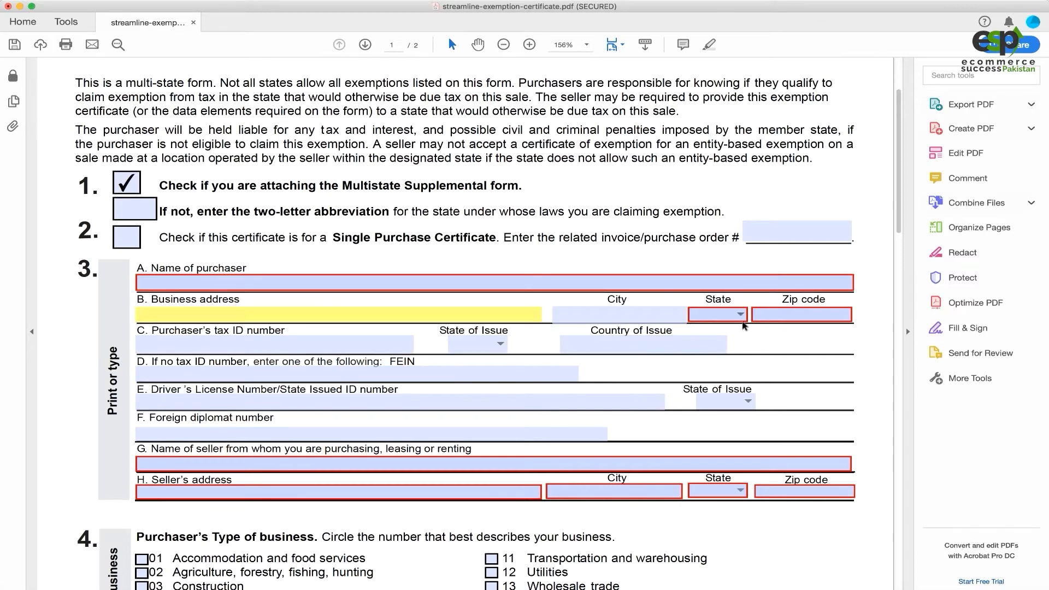
left_click(191, 345)
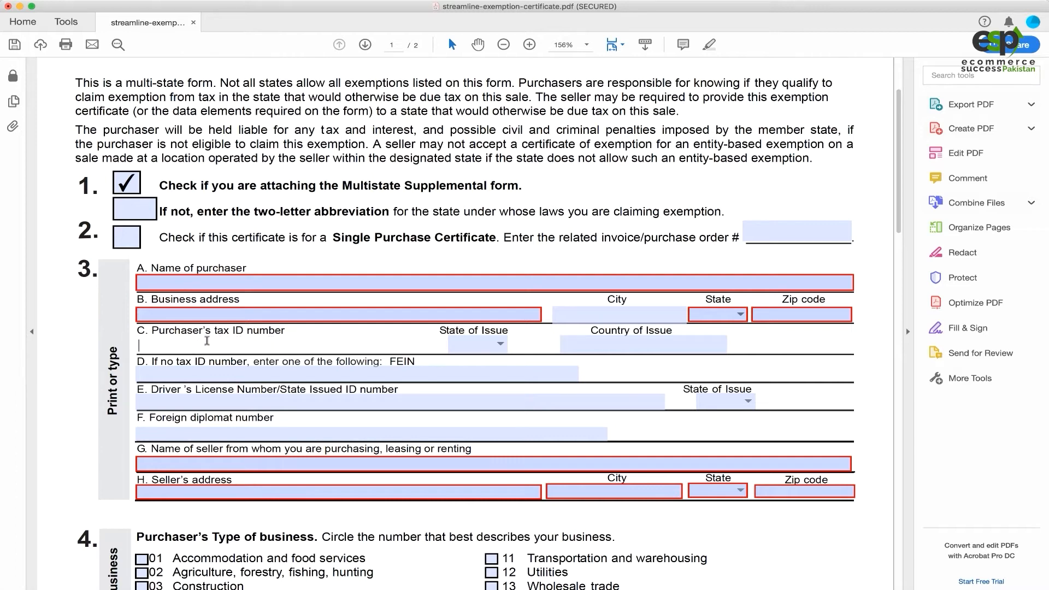
left_click(500, 343)
left_click(544, 356)
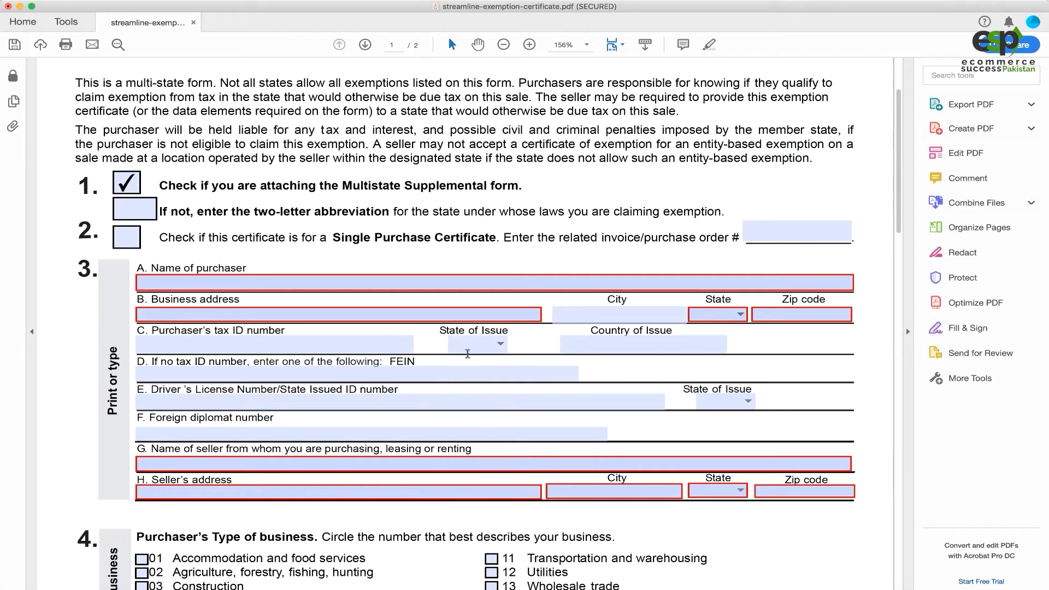
left_click(344, 340)
scroll(239, 387, "down", 1)
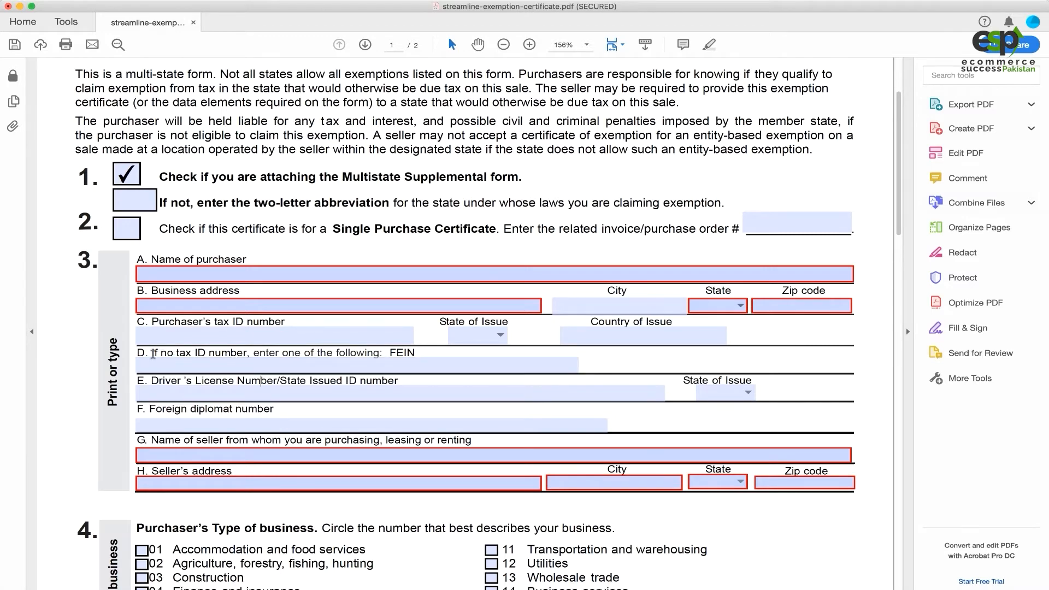
left_click_drag(152, 353, 247, 353)
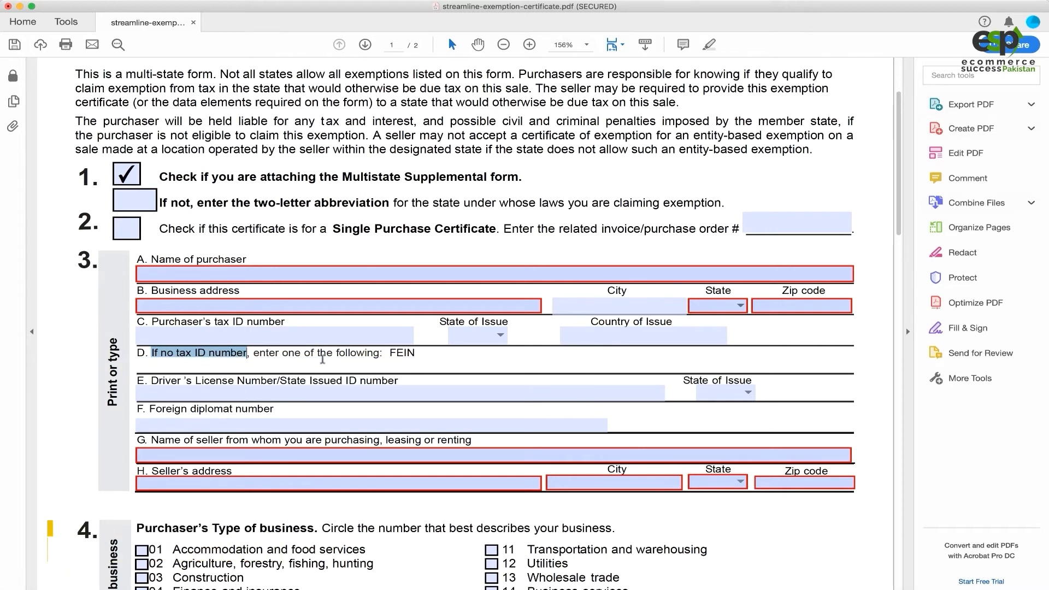
left_click_drag(390, 353, 415, 352)
left_click(266, 370)
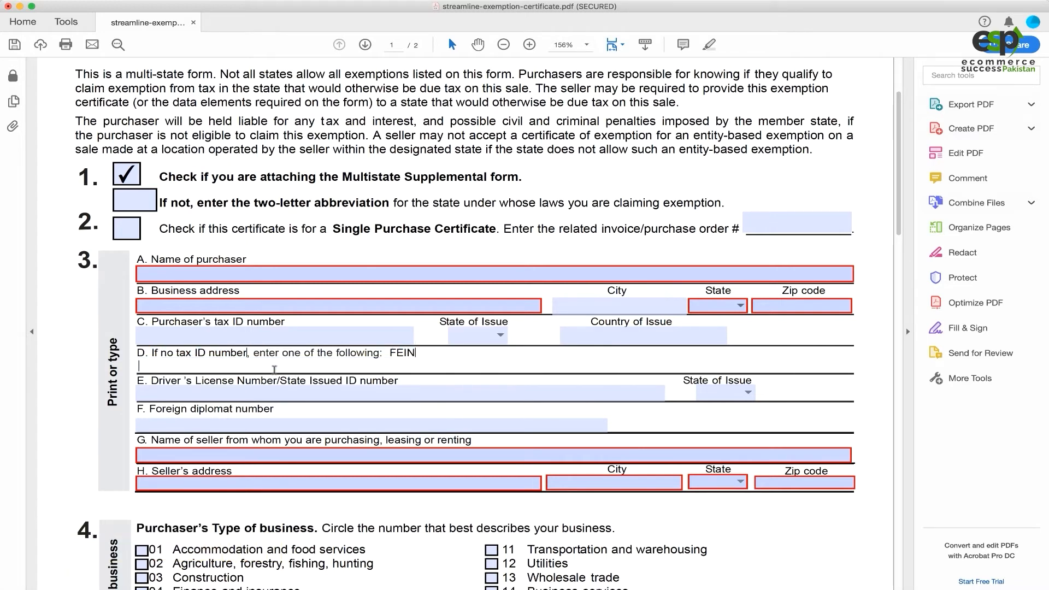
scroll(317, 374, "down", 1)
scroll(301, 354, "down", 2)
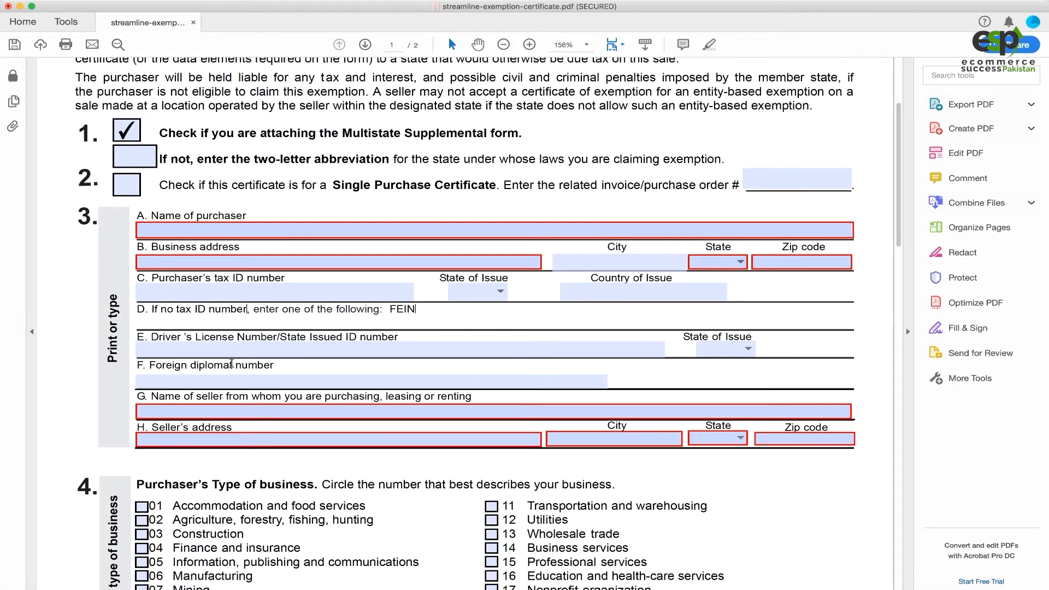
left_click_drag(158, 338, 187, 338)
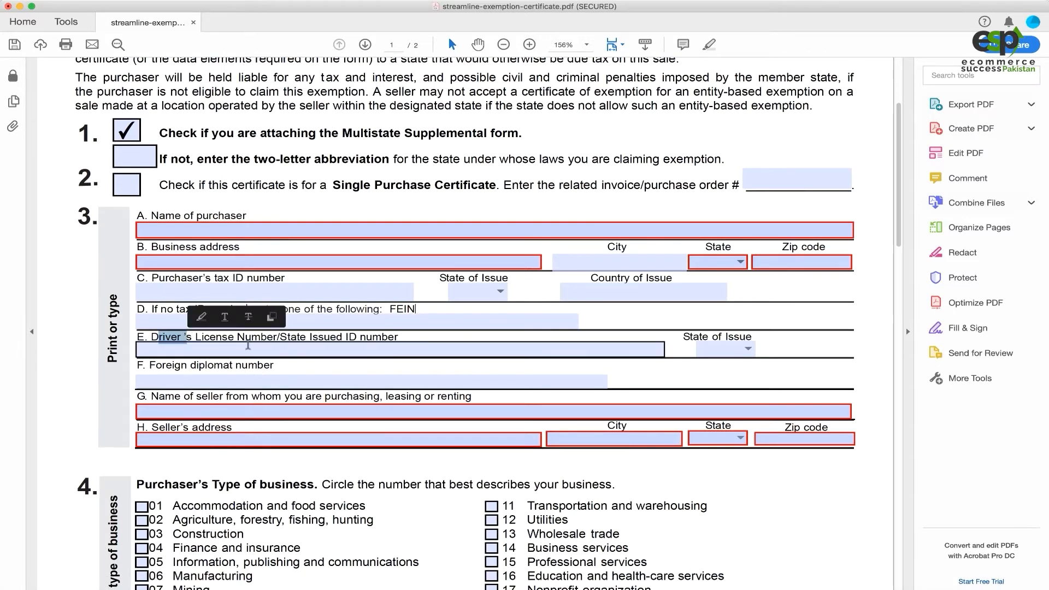
left_click(321, 350)
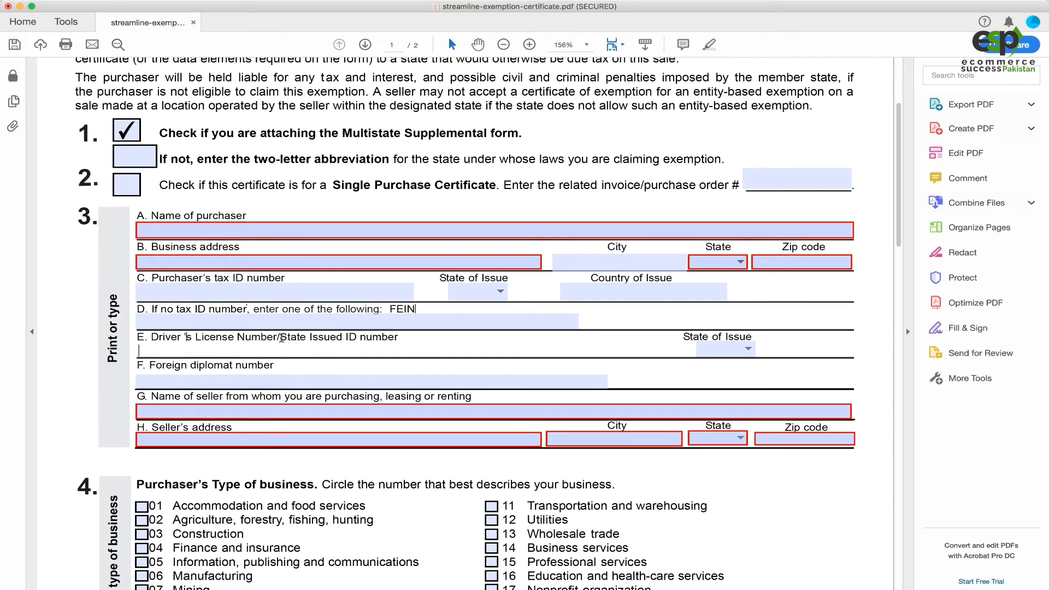
left_click_drag(280, 339, 357, 340)
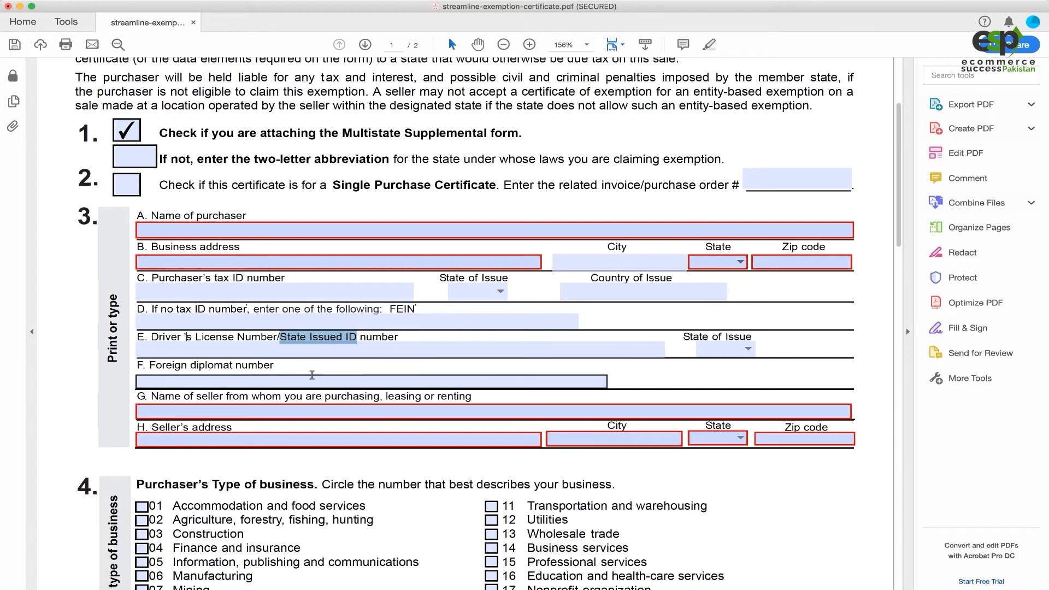
scroll(257, 354, "down", 3)
scroll(248, 347, "down", 1)
left_click(212, 366)
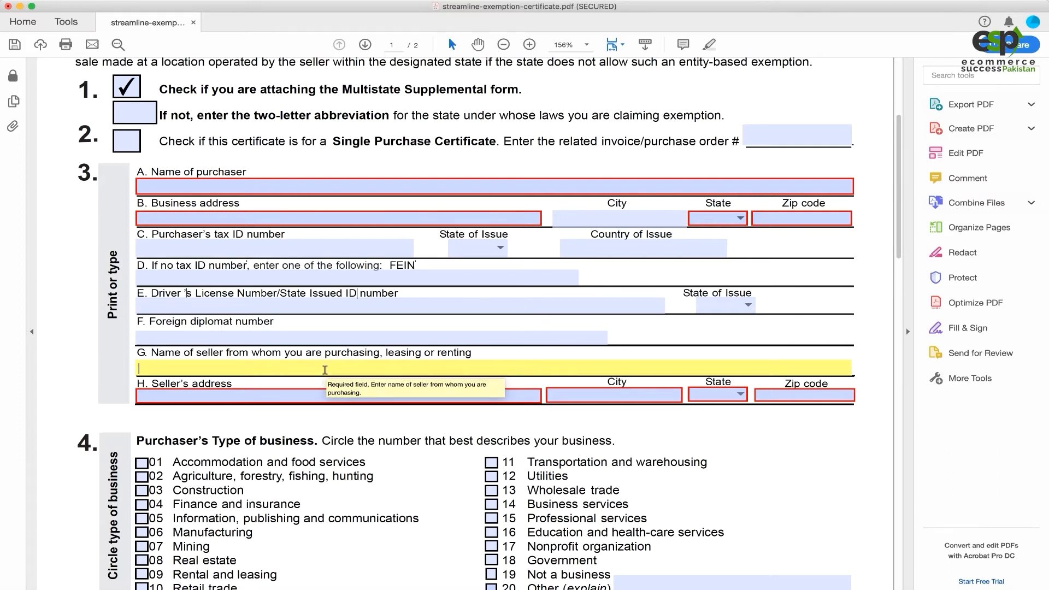
left_click(167, 397)
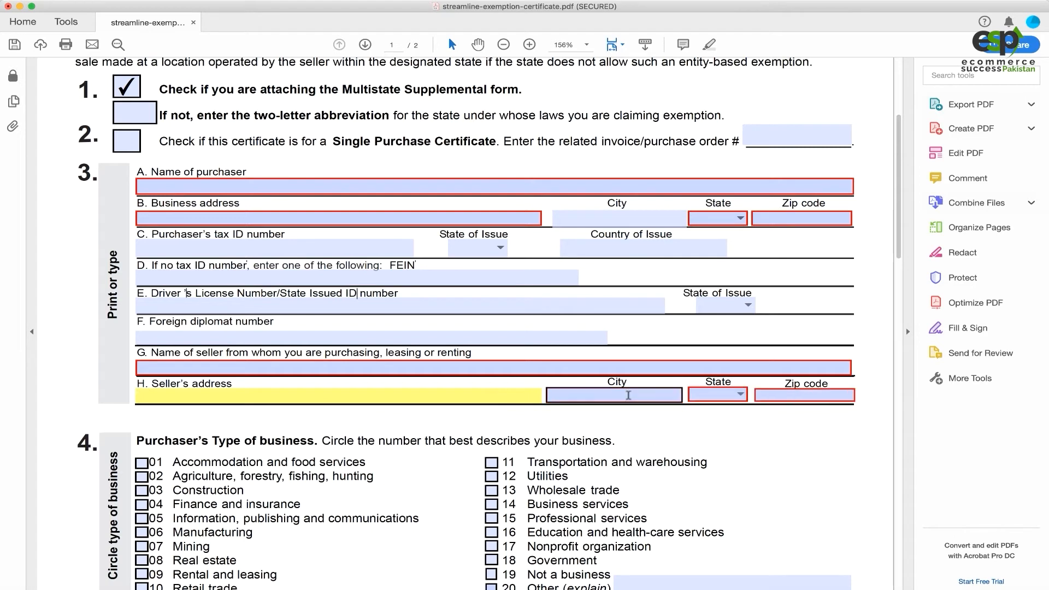
Mark the purchaser's business type as 10 Retail trade.
scroll(424, 413, "down", 3)
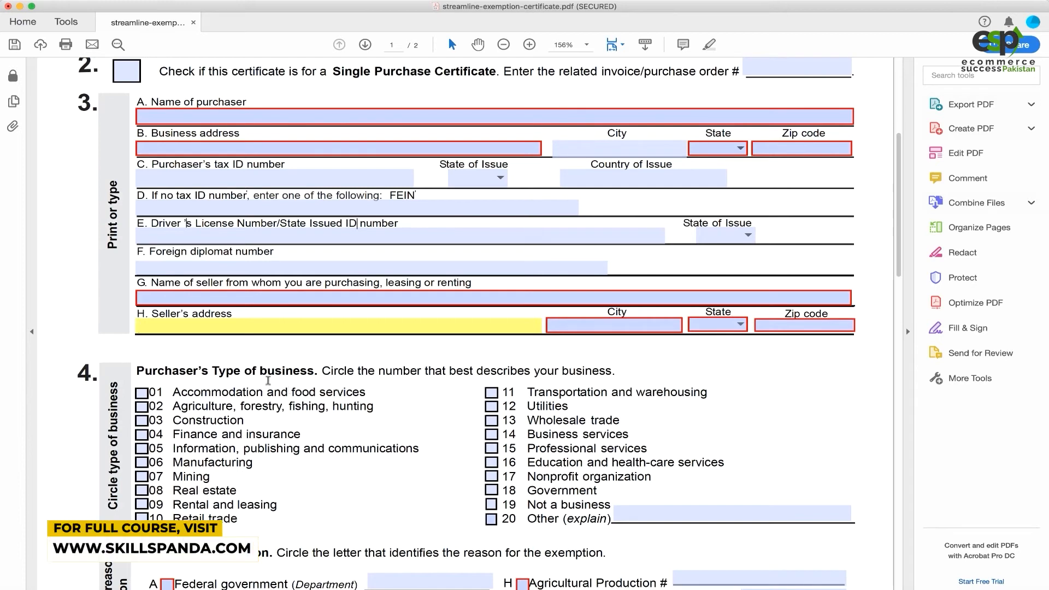
scroll(237, 356, "down", 1)
scroll(238, 356, "down", 1)
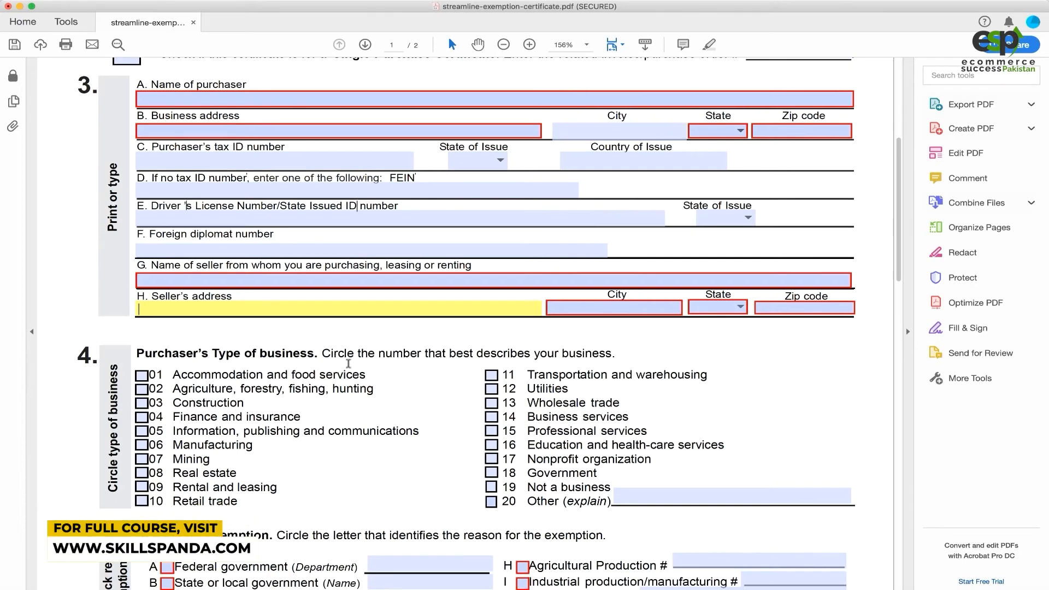
scroll(337, 360, "down", 2)
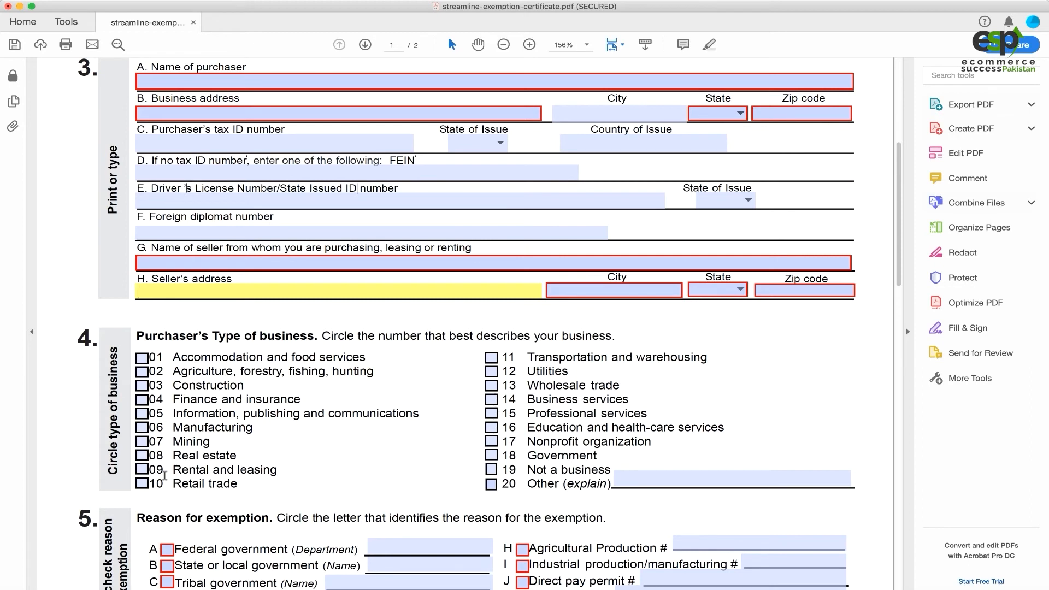
left_click(143, 484)
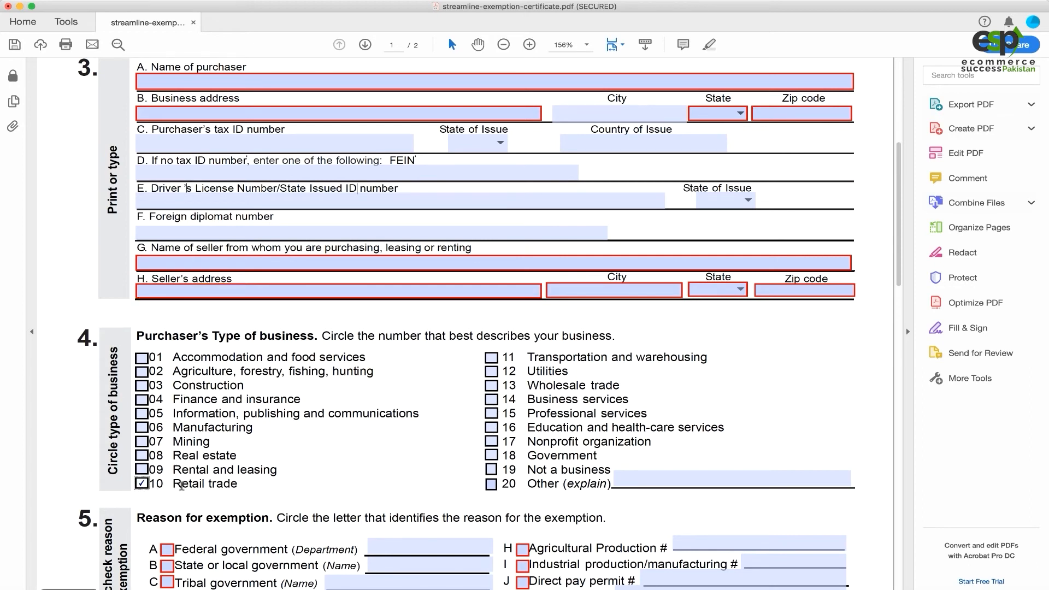
Tick G Resale as the exemption reason and place the caret in the Resale # field.
scroll(315, 361, "down", 2)
scroll(315, 361, "down", 2)
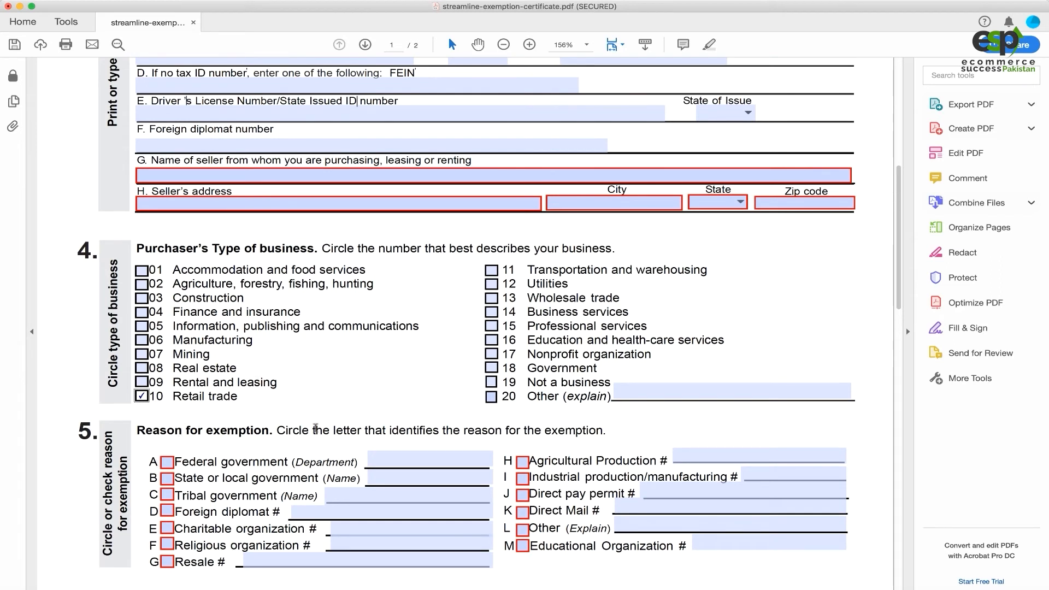
scroll(315, 428, "down", 1)
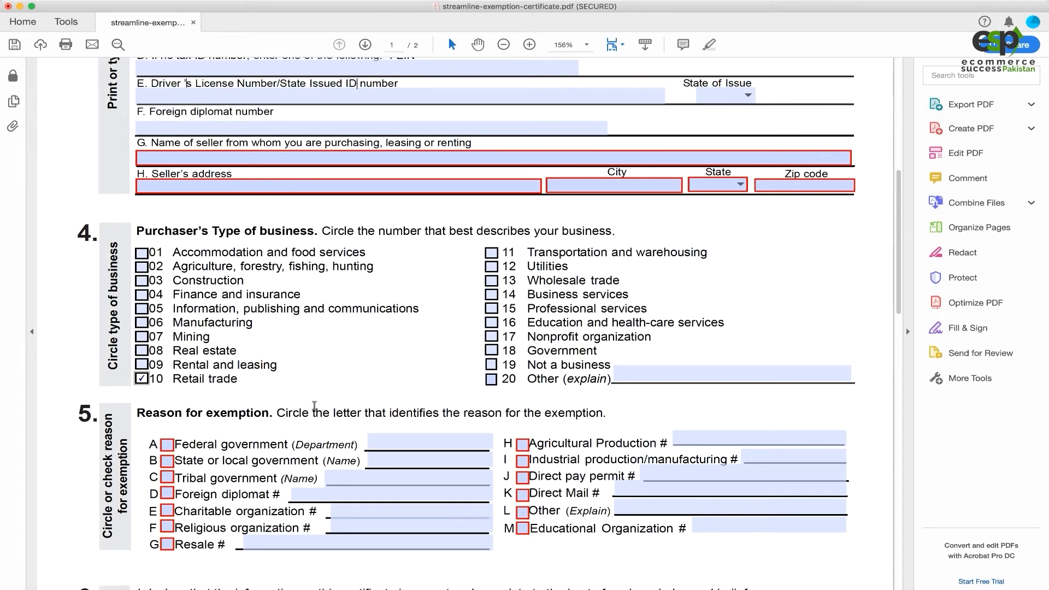
left_click(167, 545)
left_click(250, 543)
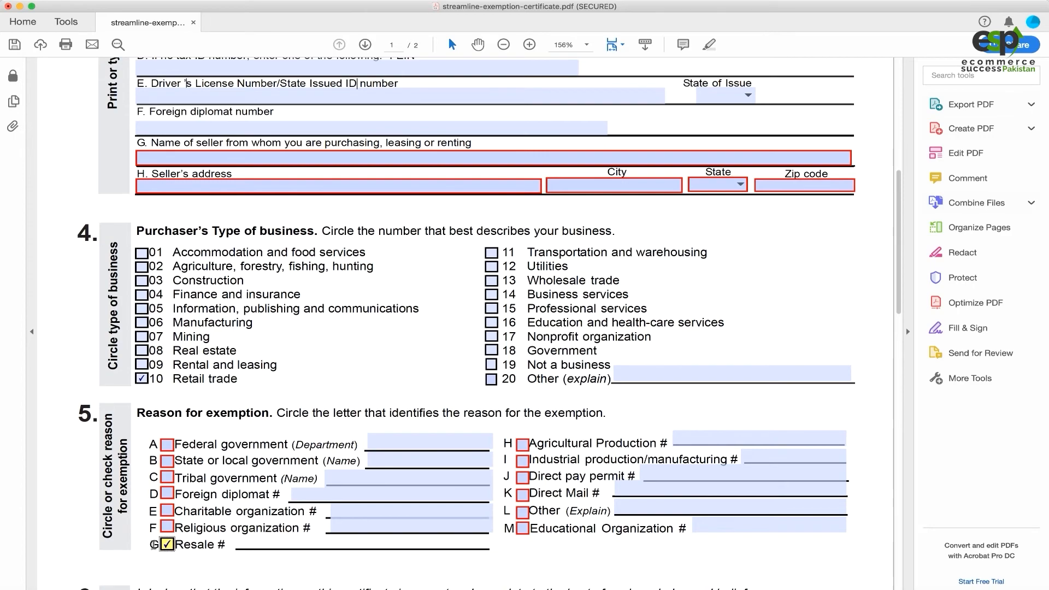
scroll(315, 541, "down", 20)
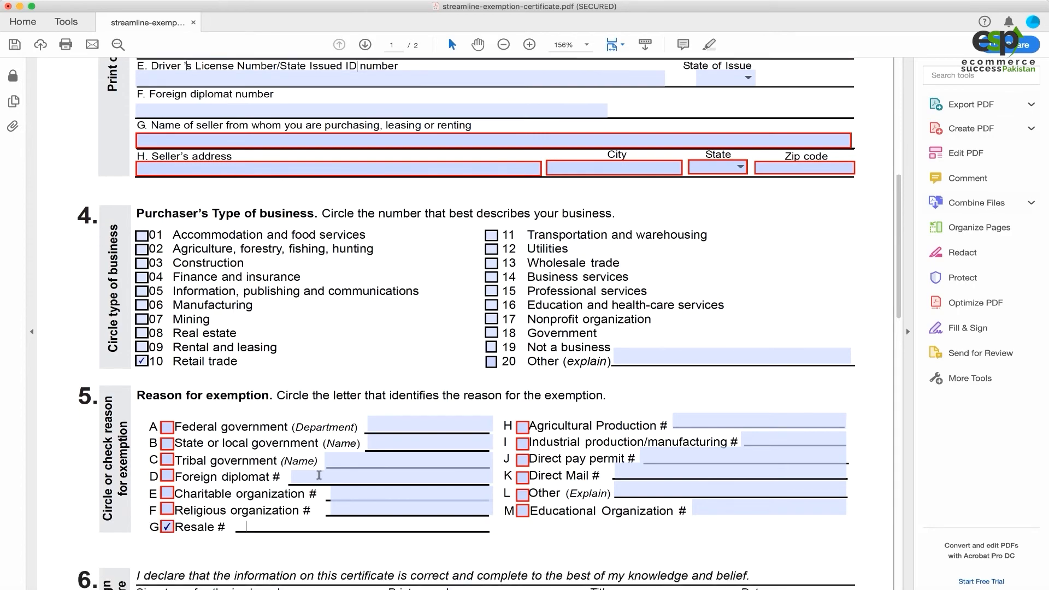
scroll(220, 463, "down", 4)
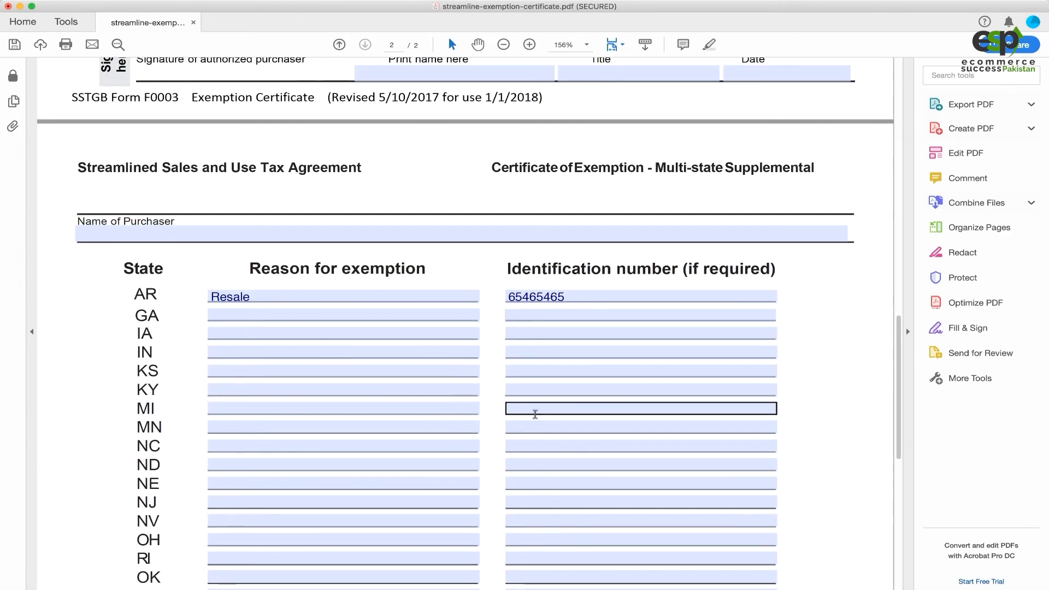
scroll(487, 366, "up", 5)
scroll(487, 368, "up", 6)
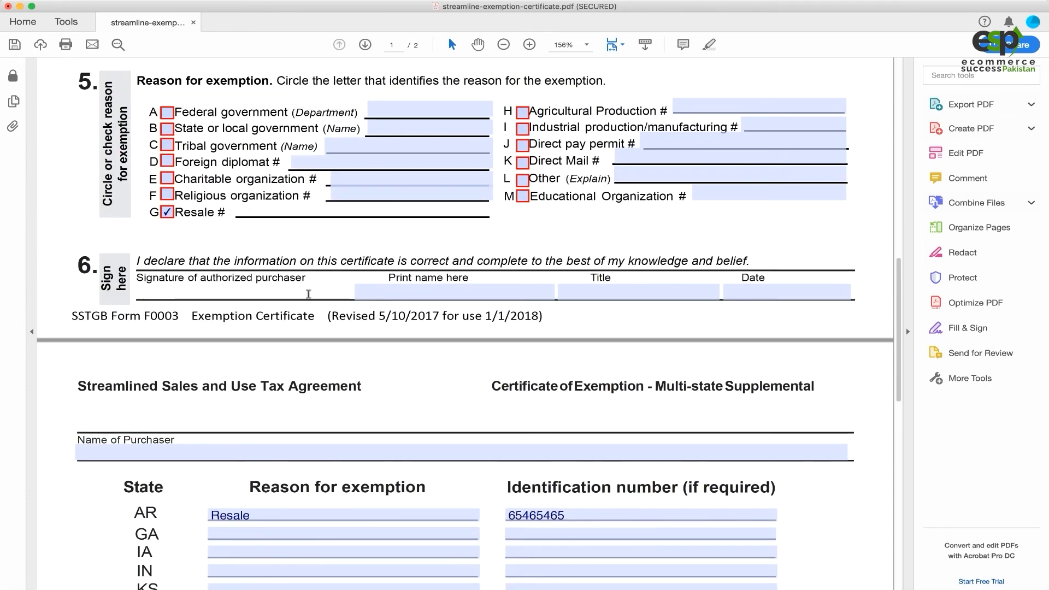
left_click_drag(137, 277, 253, 278)
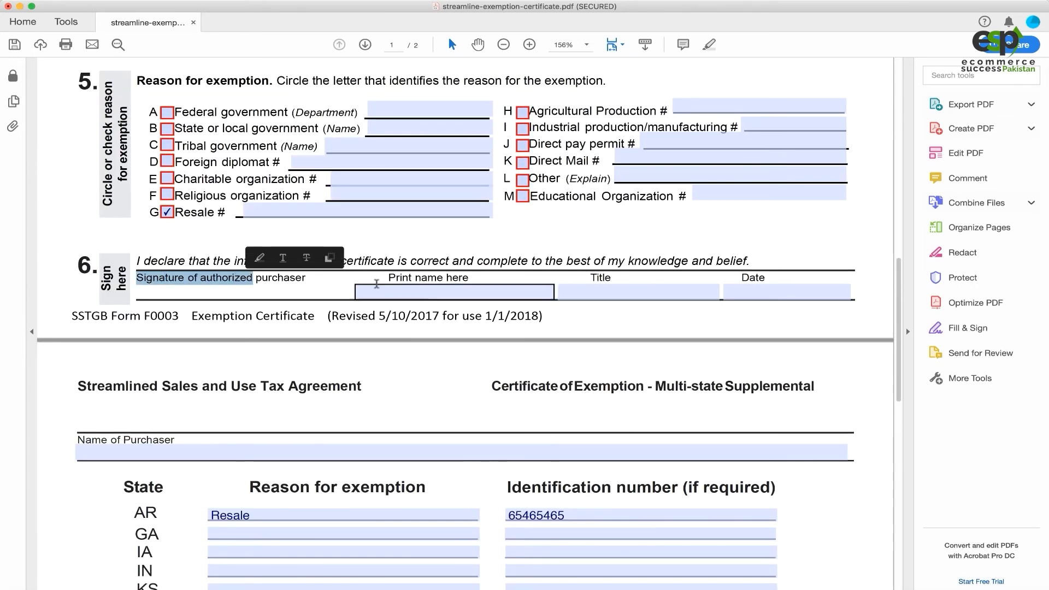
left_click(471, 302)
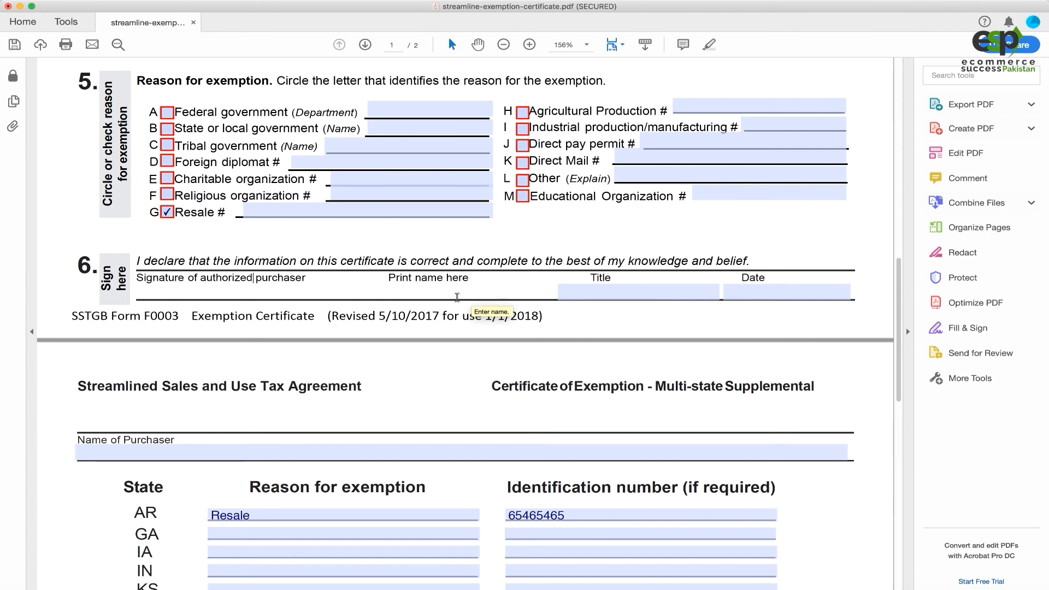
left_click(753, 295)
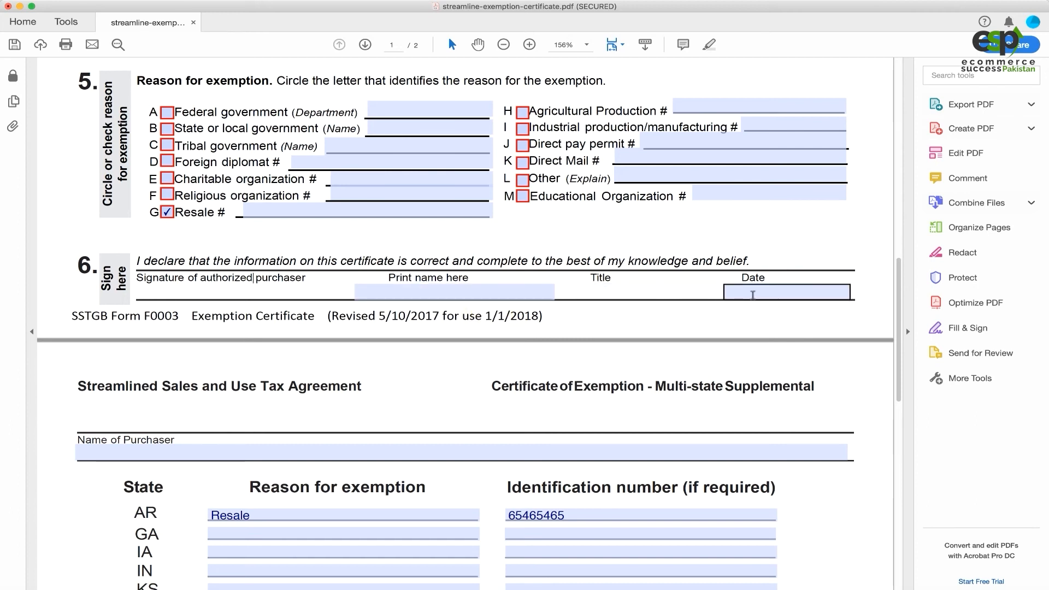
scroll(601, 267, "down", 12)
scroll(595, 262, "up", 20)
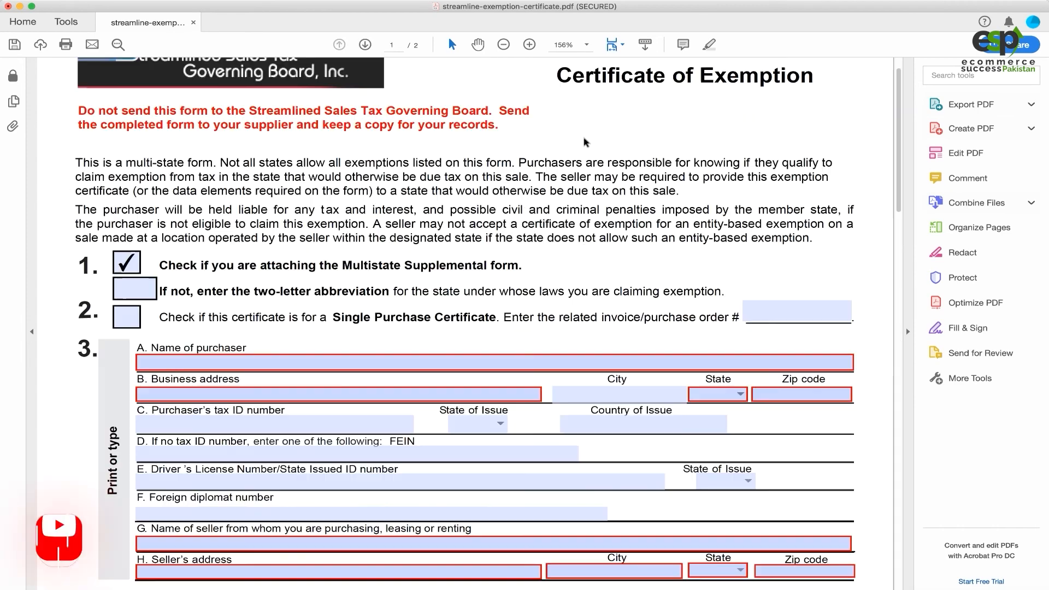